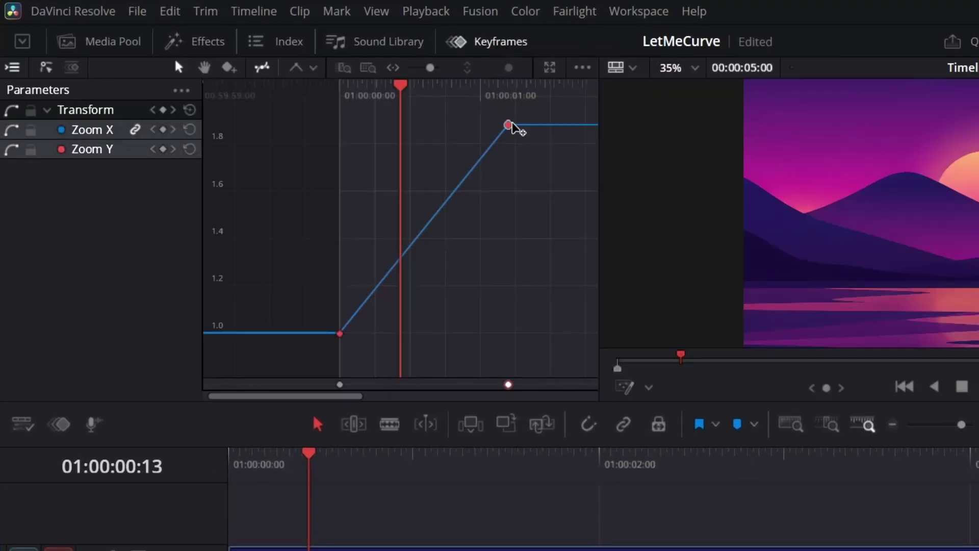
- Lower the Zoom X end keyframe and apply ease to it
{"action": "mouse_move", "coordinate": [508, 124]}
{"action": "left_mouse_down"}
{"action": "mouse_move", "coordinate": [278, 191]}
{"action": "mouse_move", "coordinate": [433, 126]}
{"action": "left_mouse_up"}
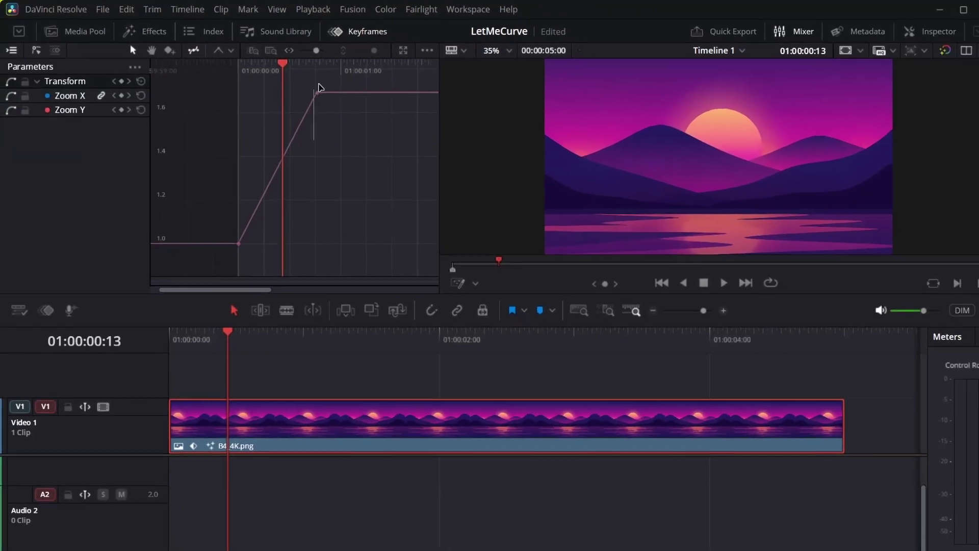
{"action": "left_click", "coordinate": [319, 90]}
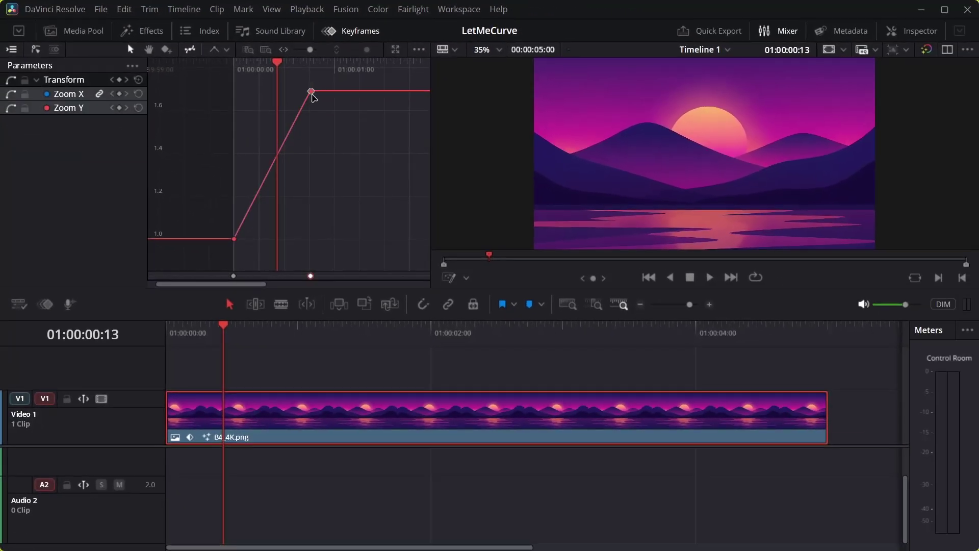
{"action": "right_click", "coordinate": [311, 94]}
{"action": "left_click", "coordinate": [310, 114]}
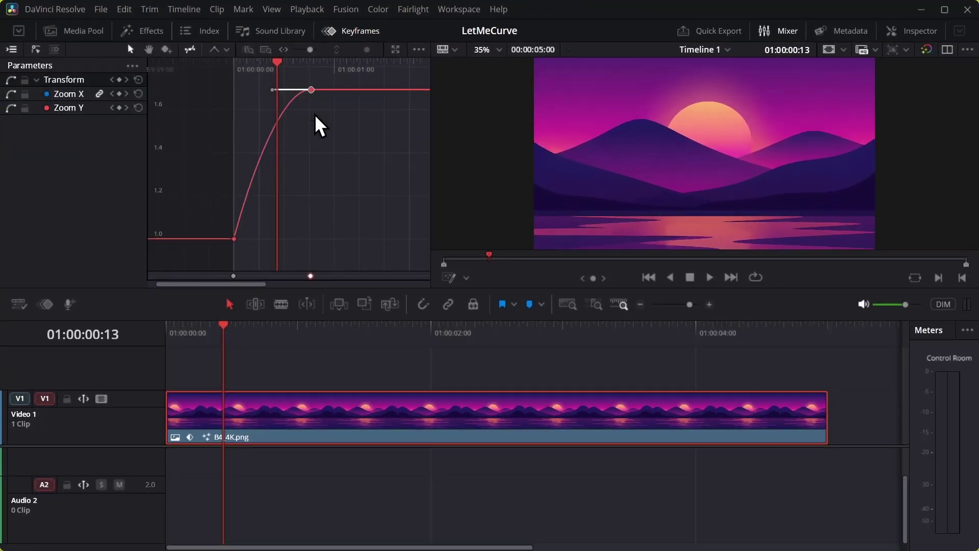
- Adjust the zoom keyframe bezier handles into a smooth S-curve
{"action": "mouse_move", "coordinate": [264, 240]}
{"action": "left_mouse_down"}
{"action": "mouse_move", "coordinate": [268, 174]}
{"action": "mouse_move", "coordinate": [295, 239]}
{"action": "left_mouse_up"}
{"action": "left_click", "coordinate": [311, 153]}
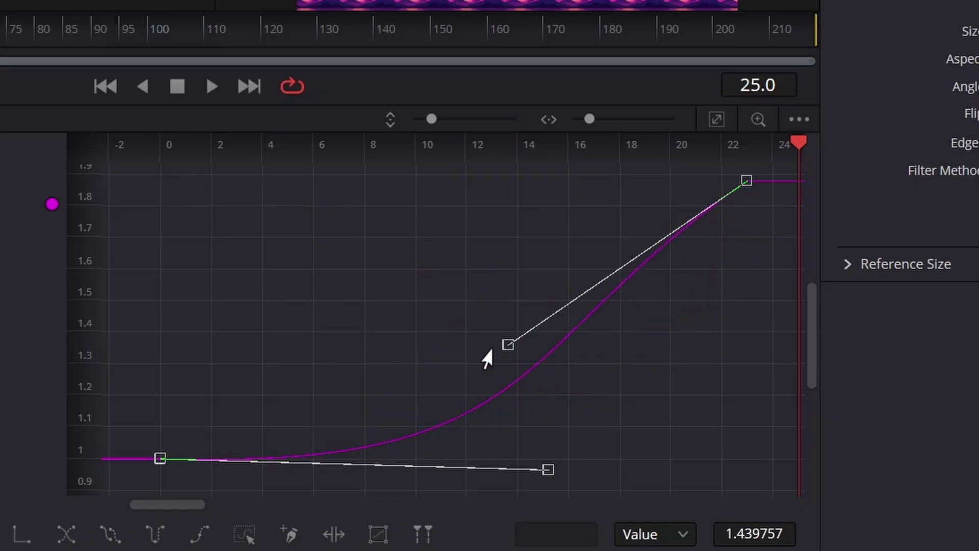
{"action": "left_click_drag", "start_coordinate": [486, 355], "coordinate": [363, 238]}
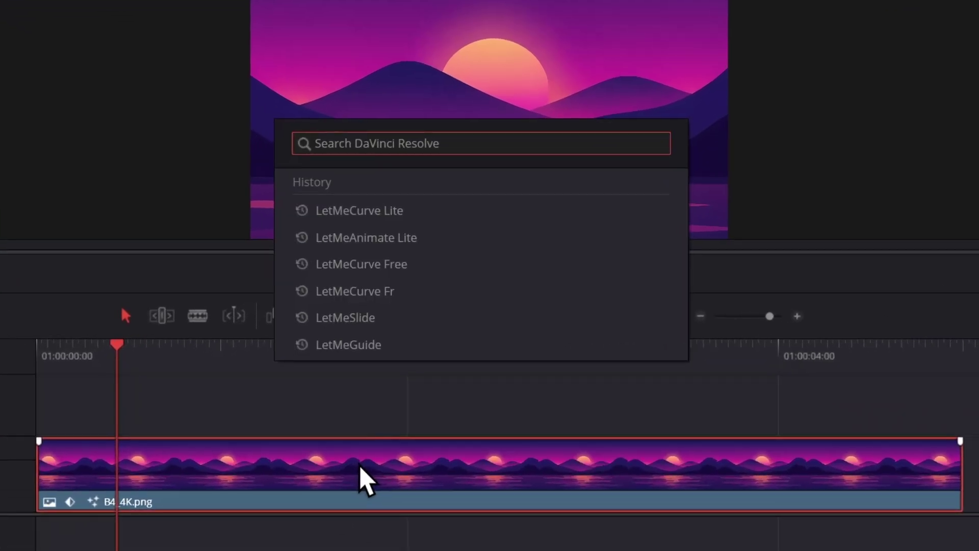
{"action": "type", "text": "letme"}
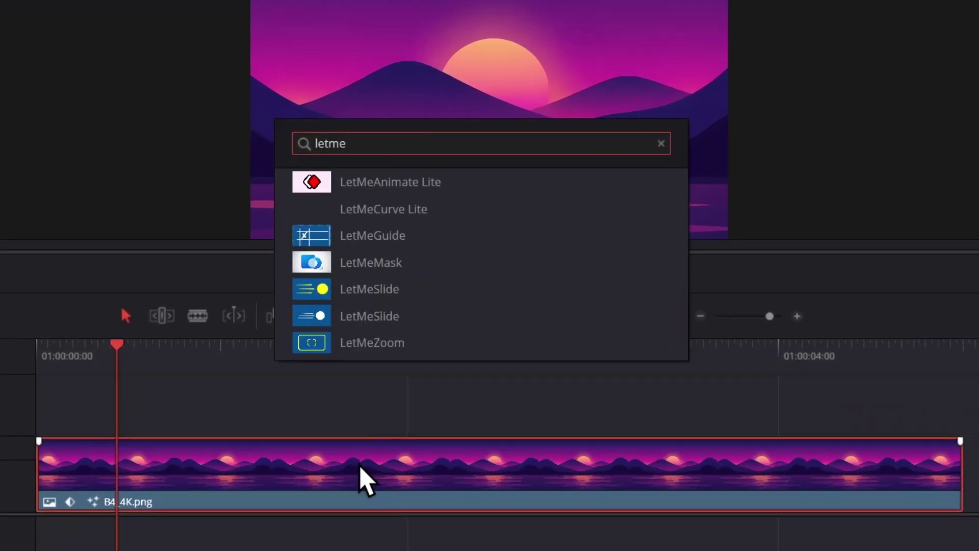
{"action": "type", "text": "cur"}
- Apply LetMeCurve Lite to the sunset clip from the search results
{"action": "key", "text": "Return"}
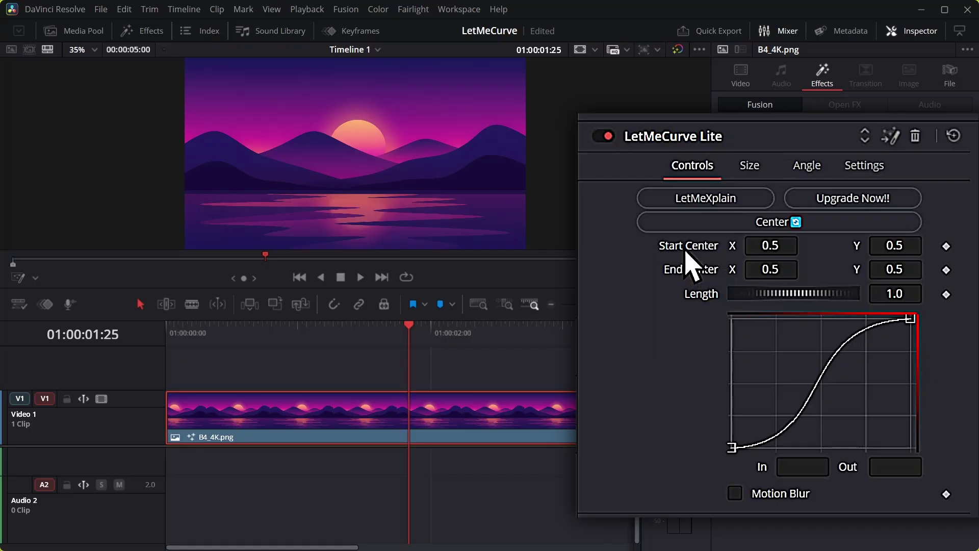
- Set LetMeCurve Lite's End Size to 1.73 and preview the zoom from the start
{"action": "left_click", "coordinate": [750, 166]}
{"action": "left_click", "coordinate": [808, 166]}
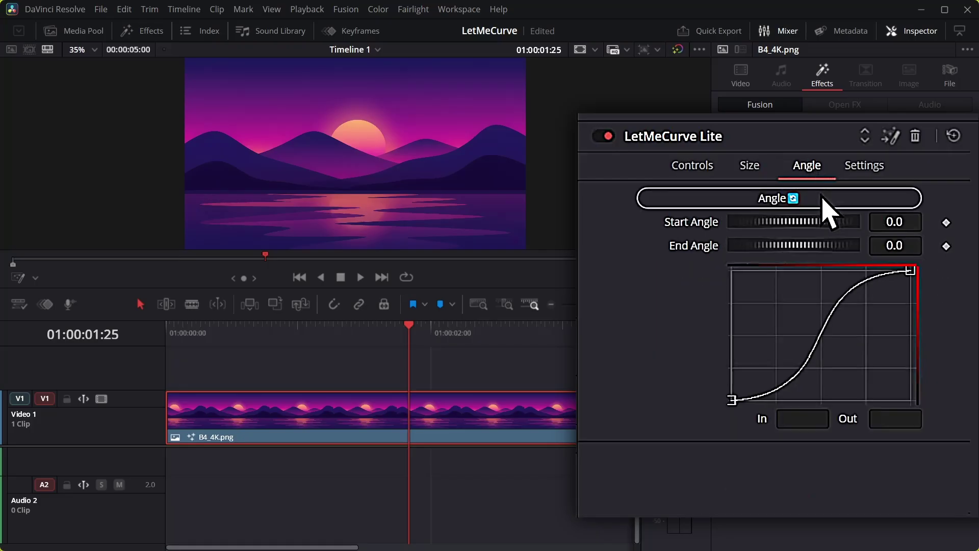
{"action": "left_click", "coordinate": [750, 165]}
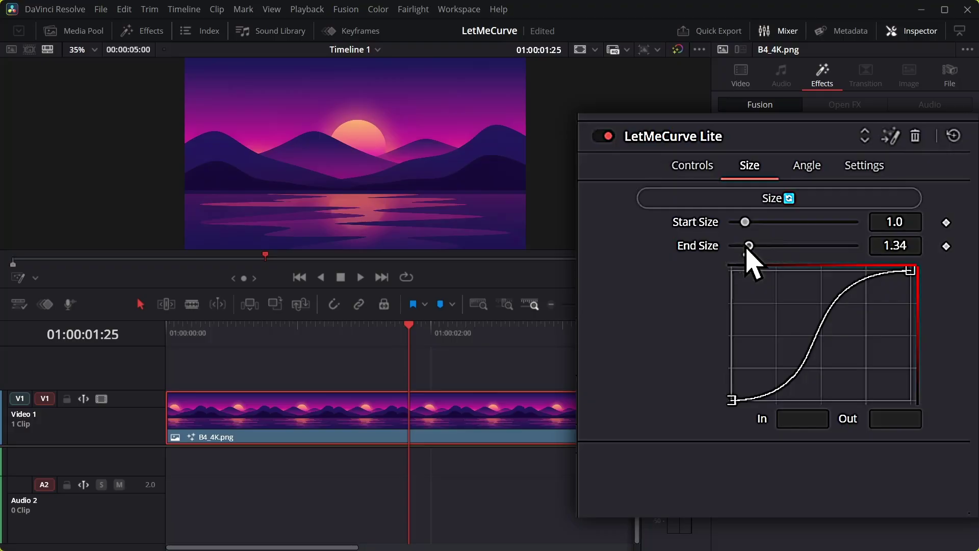
{"action": "left_click_drag", "start_coordinate": [748, 246], "coordinate": [755, 246]}
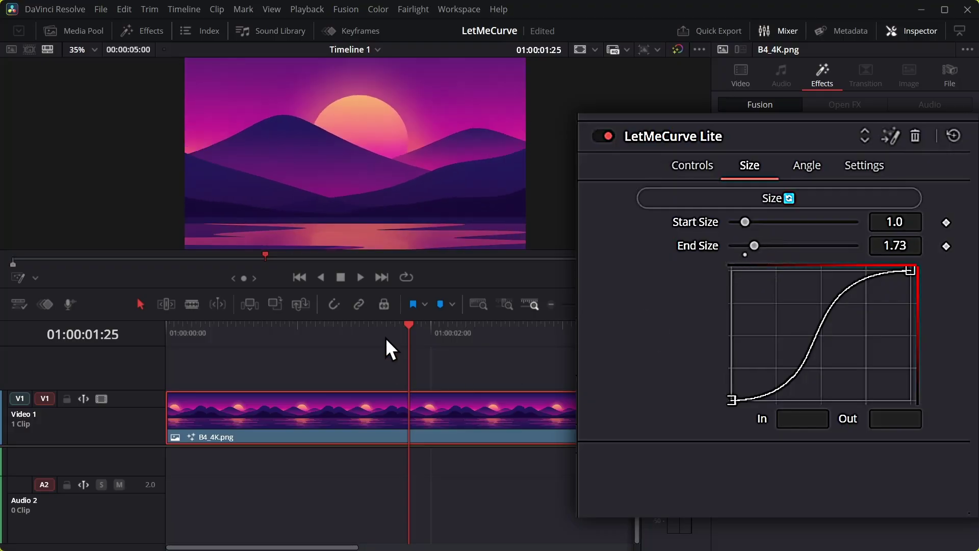
{"action": "key", "text": "Home"}
{"action": "key", "text": "space"}
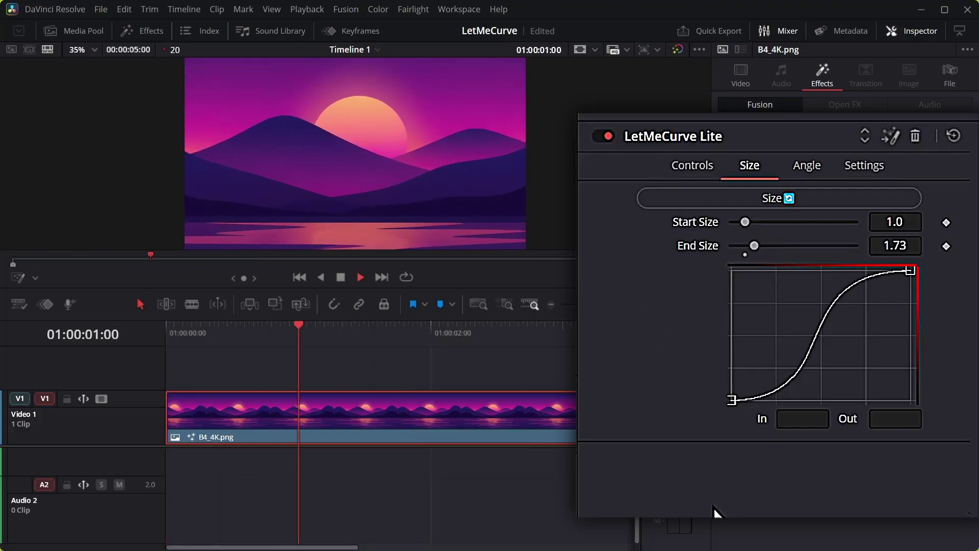
- Bend the Size curve handles into an overshoot shape and preview the bounce
{"action": "left_click", "coordinate": [765, 348]}
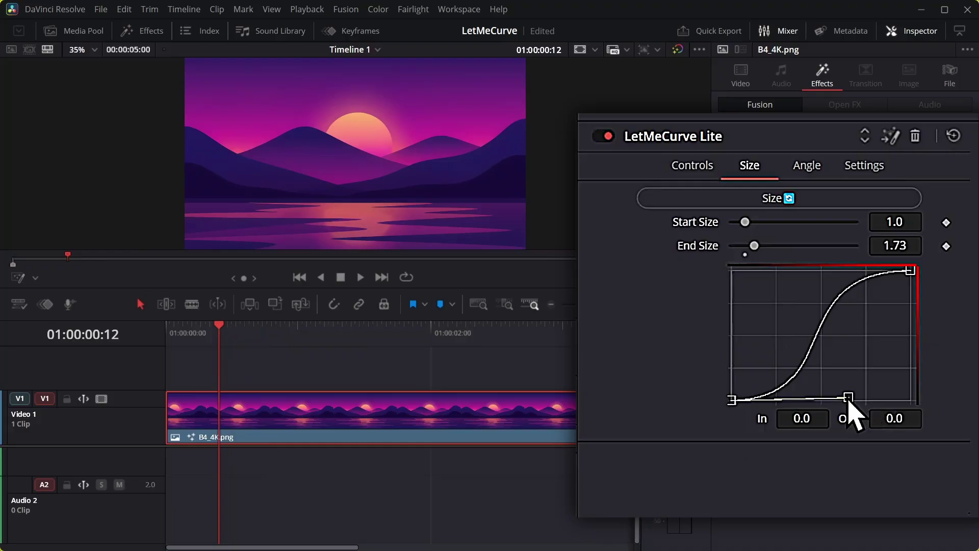
{"action": "left_click_drag", "start_coordinate": [850, 398], "coordinate": [837, 350]}
{"action": "mouse_move", "coordinate": [779, 273]}
{"action": "left_mouse_down"}
{"action": "mouse_move", "coordinate": [838, 312]}
{"action": "mouse_move", "coordinate": [843, 252]}
{"action": "left_mouse_up"}
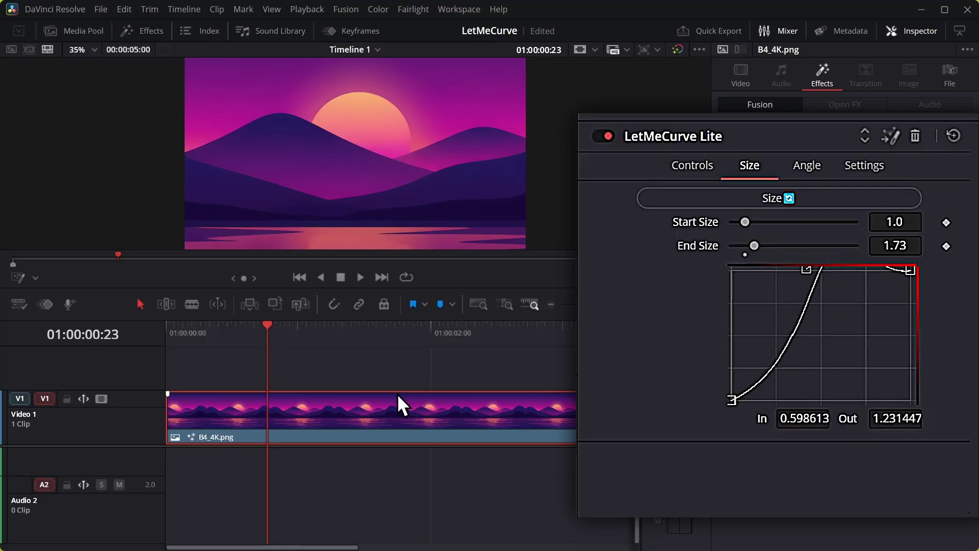
{"action": "key", "text": "Home"}
{"action": "key", "text": "space"}
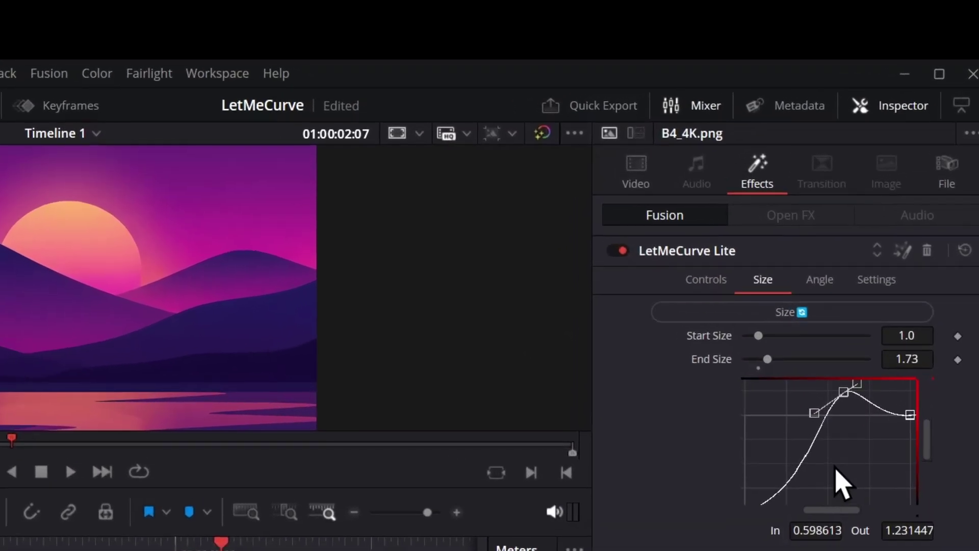
- Zoom out the Size curve graph and drag the bounce peak point
{"action": "right_click", "coordinate": [867, 355]}
{"action": "mouse_move", "coordinate": [835, 74]}
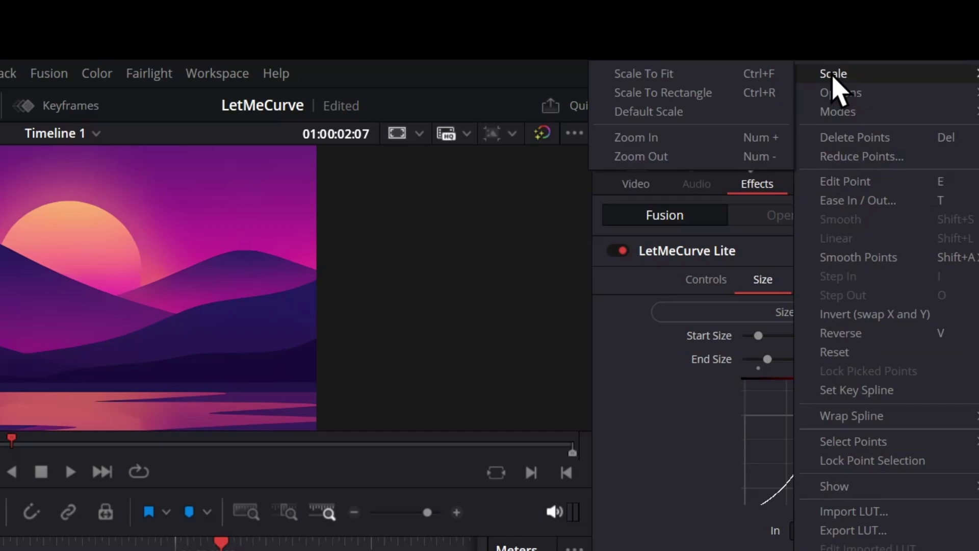
{"action": "left_click", "coordinate": [712, 157]}
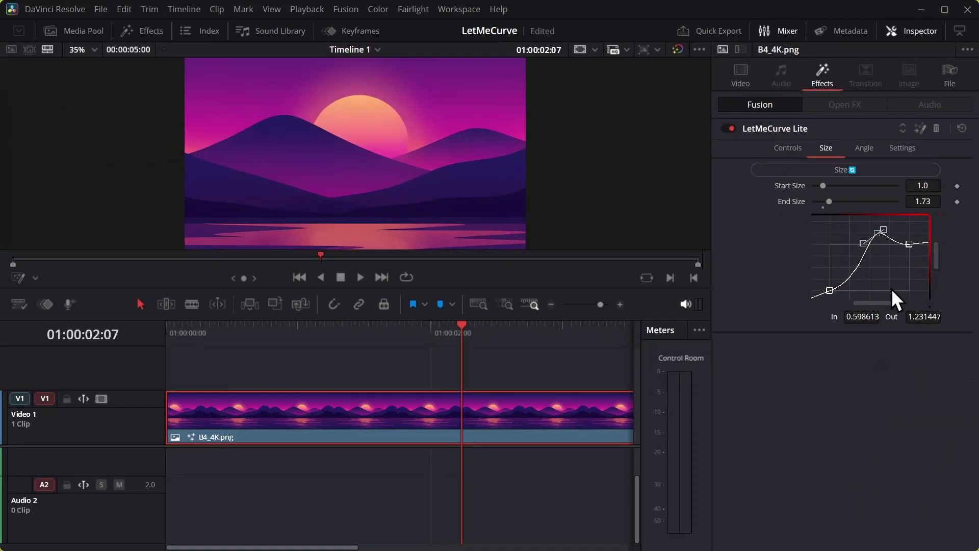
{"action": "mouse_move", "coordinate": [878, 234]}
{"action": "left_mouse_down"}
{"action": "mouse_move", "coordinate": [888, 232]}
{"action": "mouse_move", "coordinate": [881, 287]}
{"action": "left_mouse_up"}
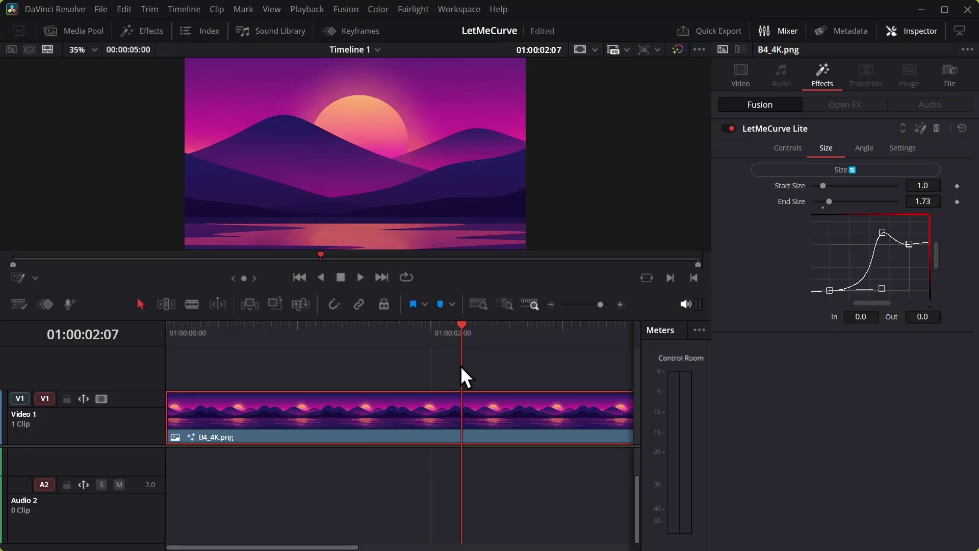
- Split the clip, swap the second half's sizes to 1.73→1.0, and preview
{"action": "key", "text": "ctrl+b"}
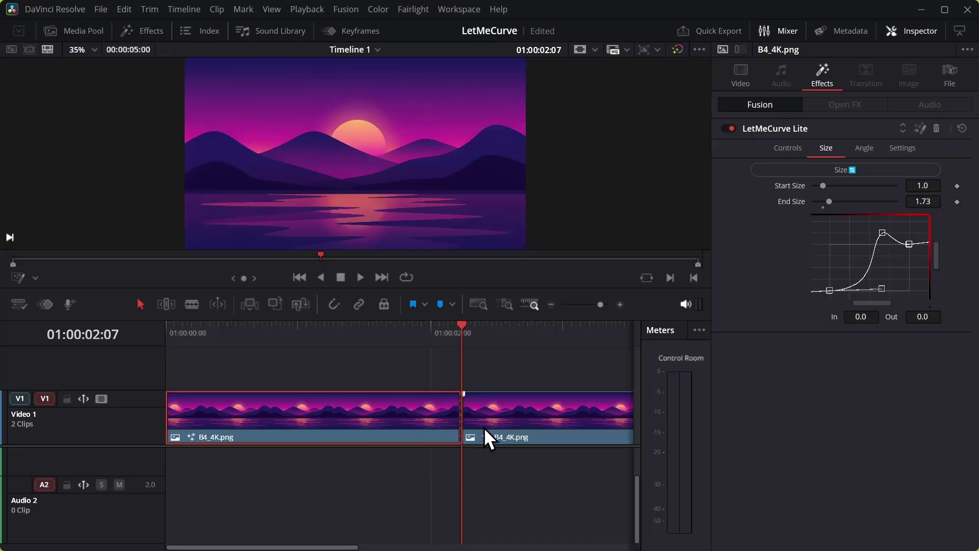
{"action": "left_click", "coordinate": [487, 422]}
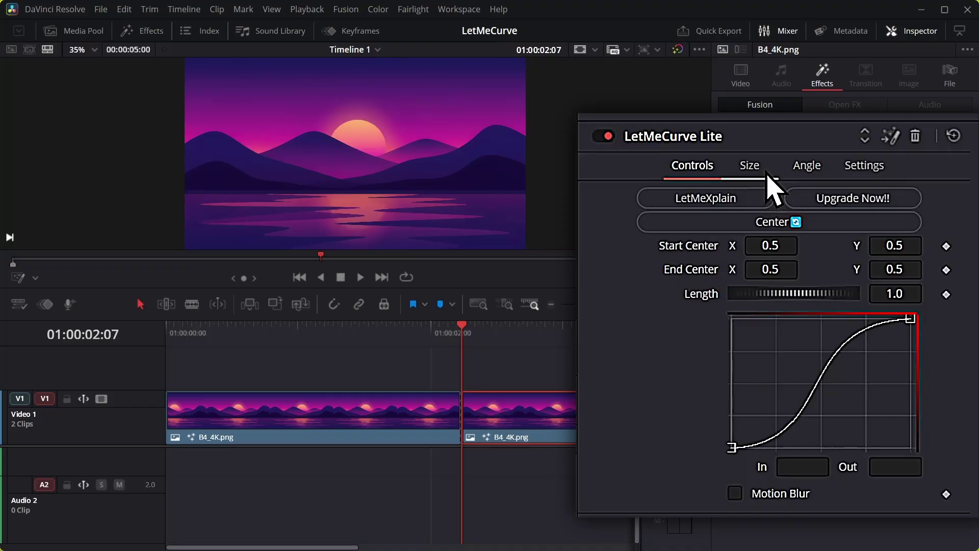
{"action": "left_click", "coordinate": [754, 166]}
{"action": "left_click", "coordinate": [773, 198]}
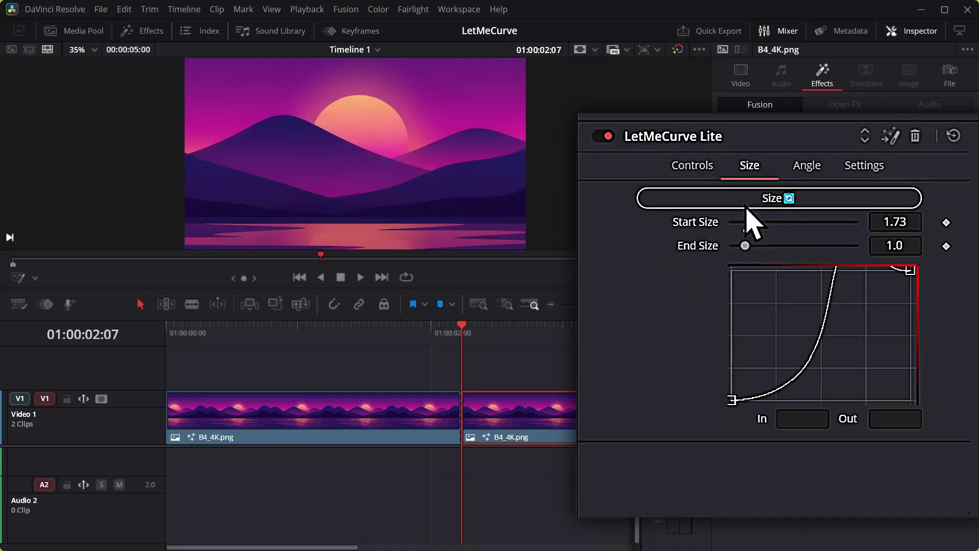
{"action": "key", "text": "Home"}
{"action": "key", "text": "space"}
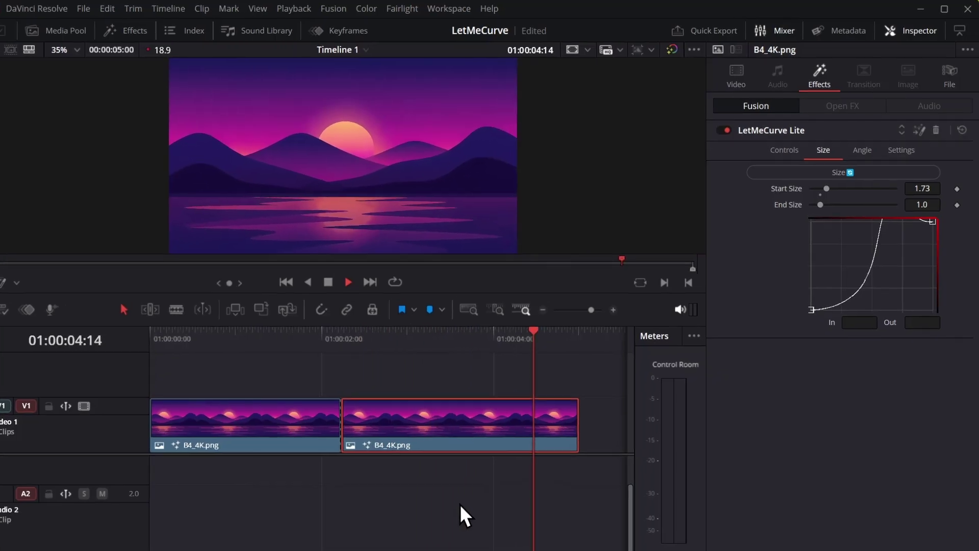
{"action": "left_click", "coordinate": [864, 148]}
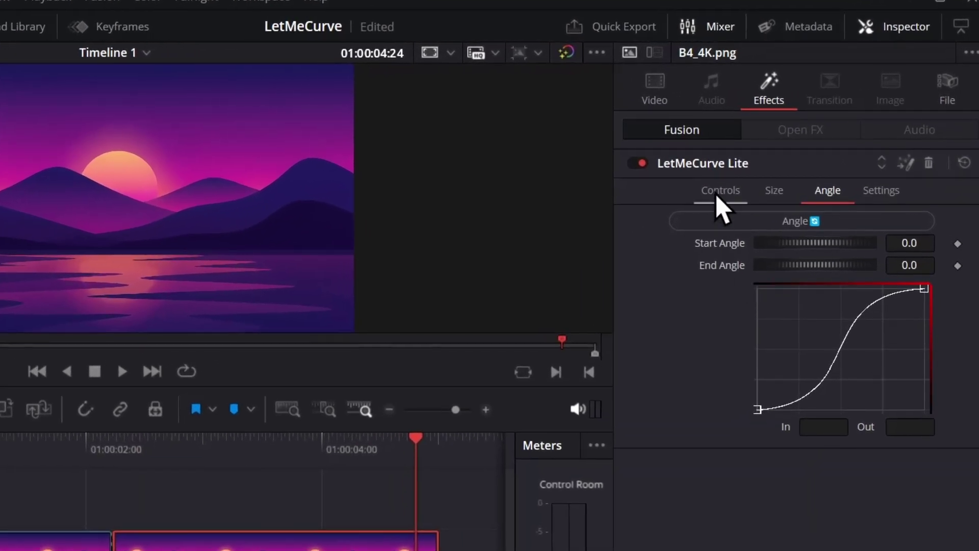
{"action": "left_click", "coordinate": [721, 191]}
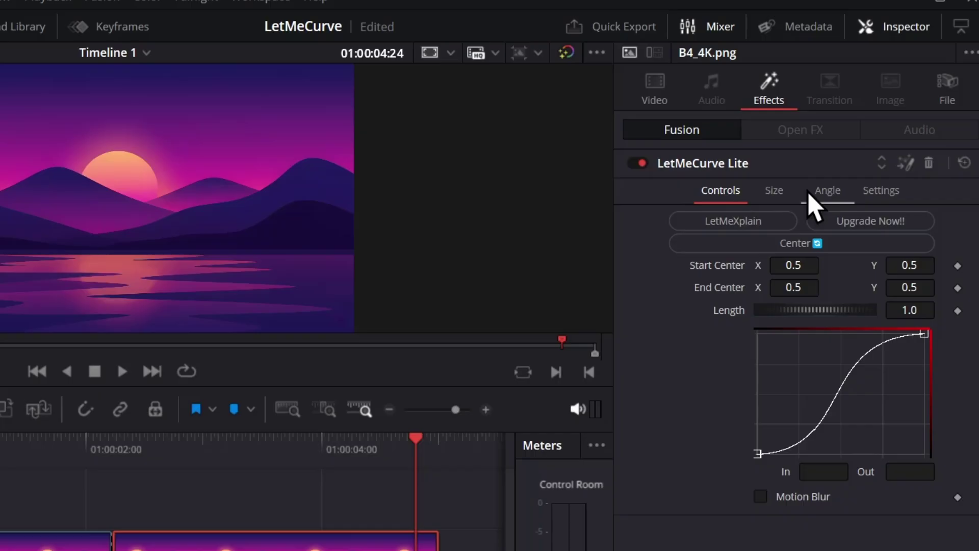
{"action": "left_click", "coordinate": [827, 191]}
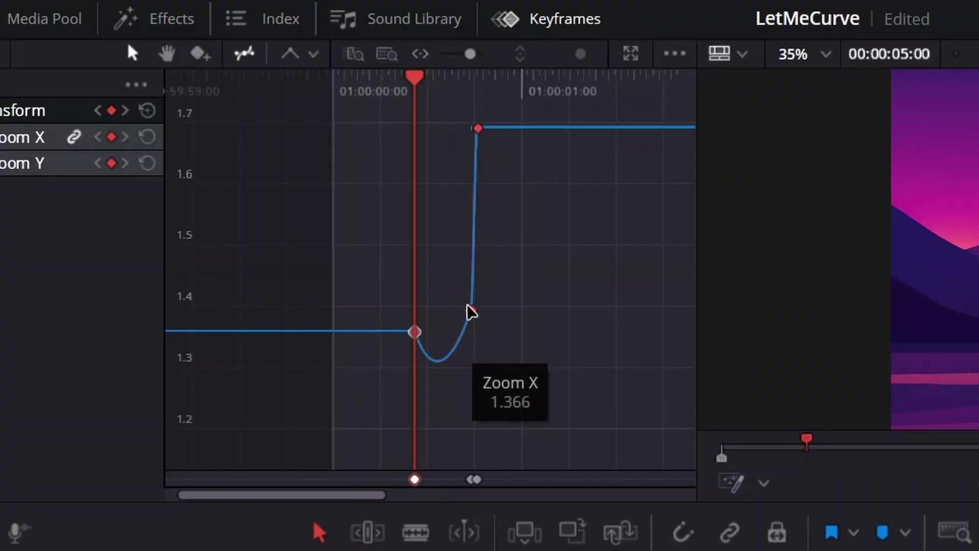
- Inspect the middle Zoom keyframe's handle in the keyframe editor
{"action": "left_click", "coordinate": [472, 310]}
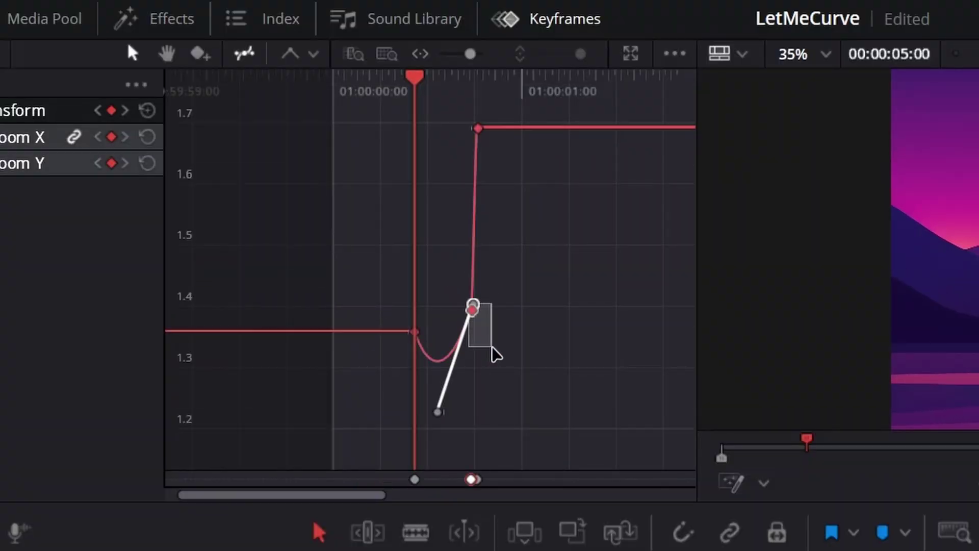
{"action": "left_click", "coordinate": [448, 402]}
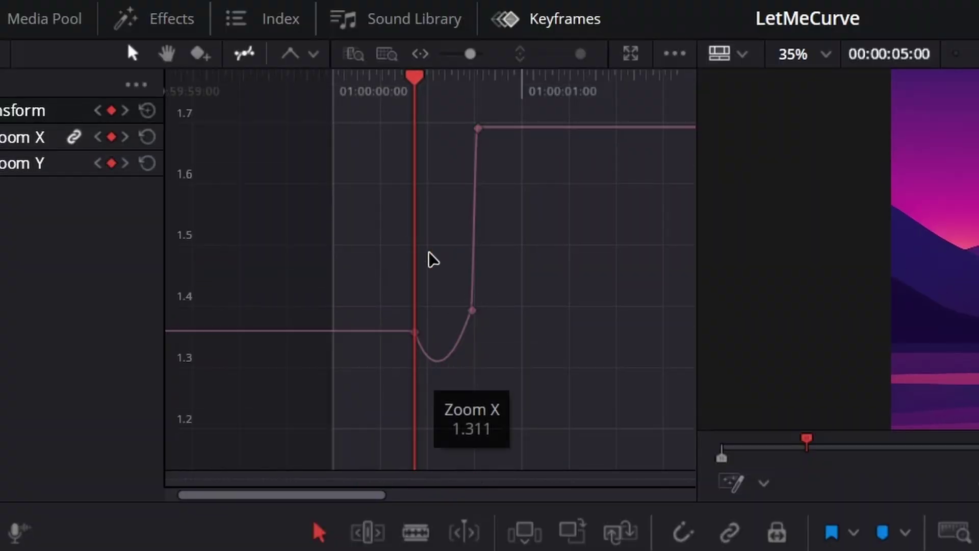
{"action": "left_click", "coordinate": [472, 314]}
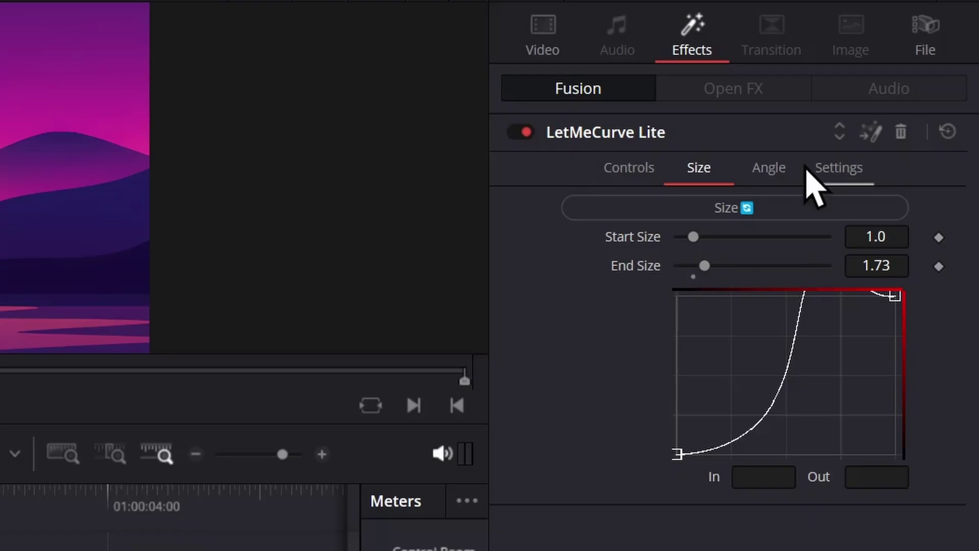
- Set LetMeCurve Start Angle to -161.7, then enter a 6.69 plugin price at checkout
{"action": "left_click", "coordinate": [769, 170]}
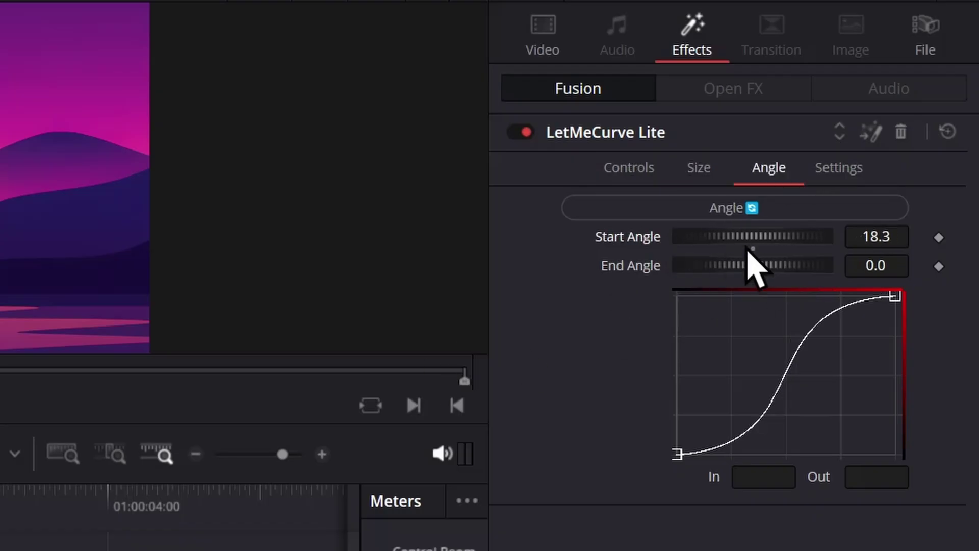
{"action": "left_click_drag", "start_coordinate": [754, 237], "coordinate": [672, 237]}
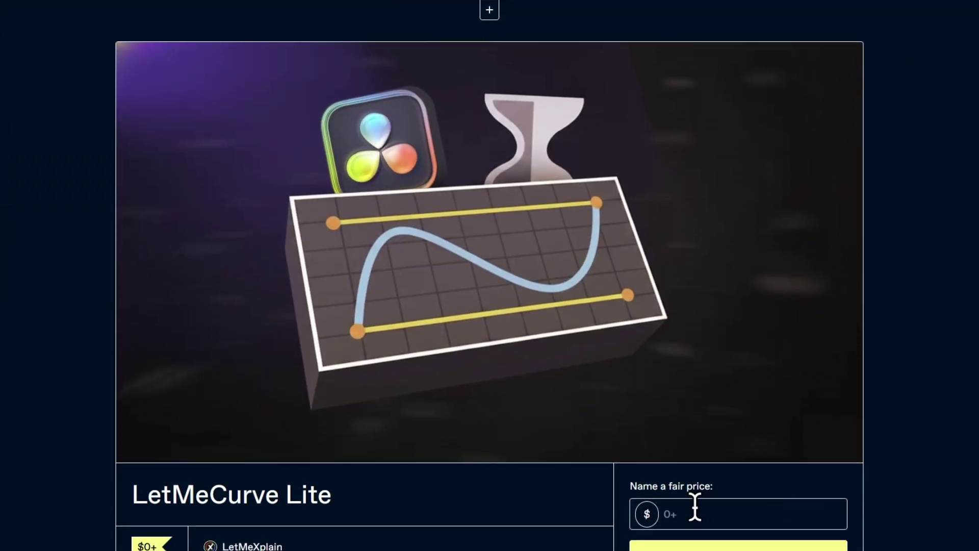
{"action": "left_click", "coordinate": [695, 513]}
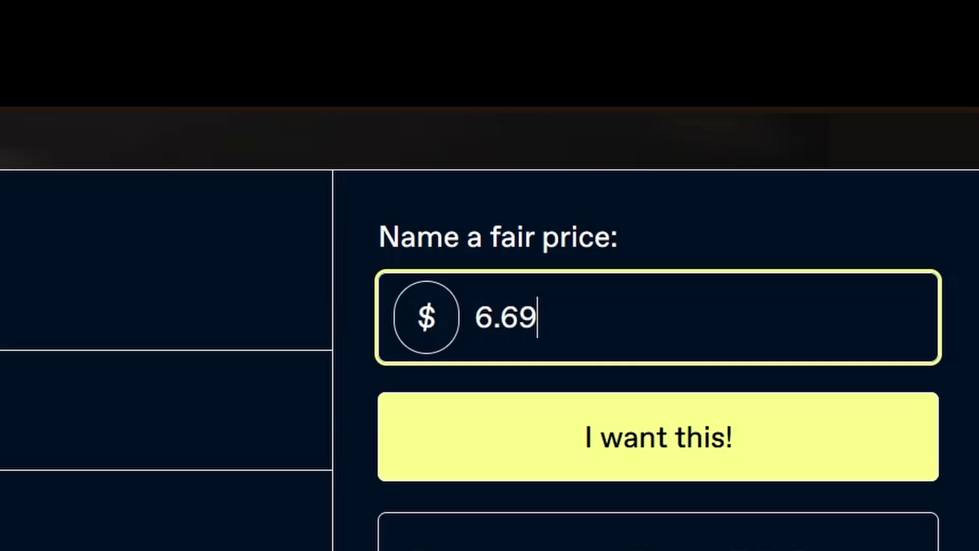
{"action": "left_click", "coordinate": [608, 460]}
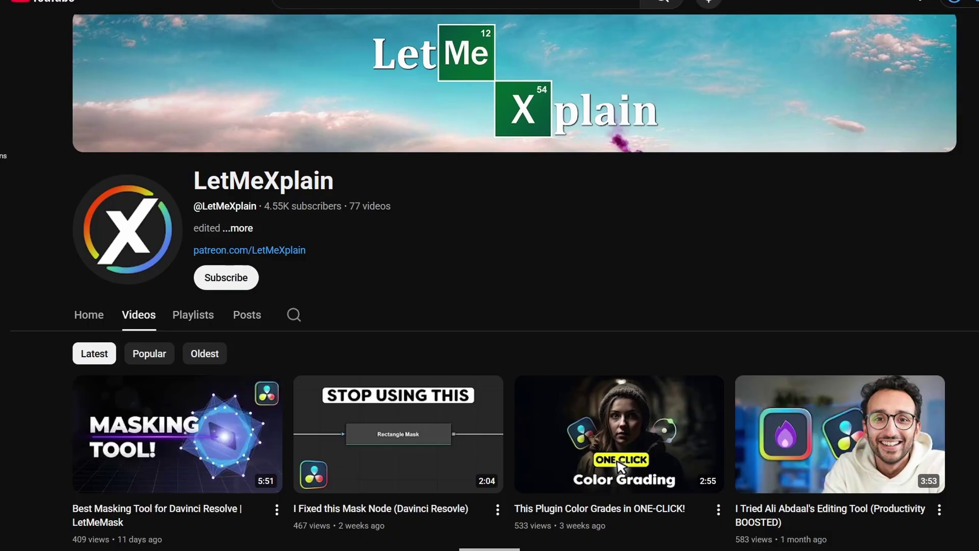
{"action": "scroll", "coordinate": [621, 467], "scroll_direction": "down", "scroll_amount": 10}
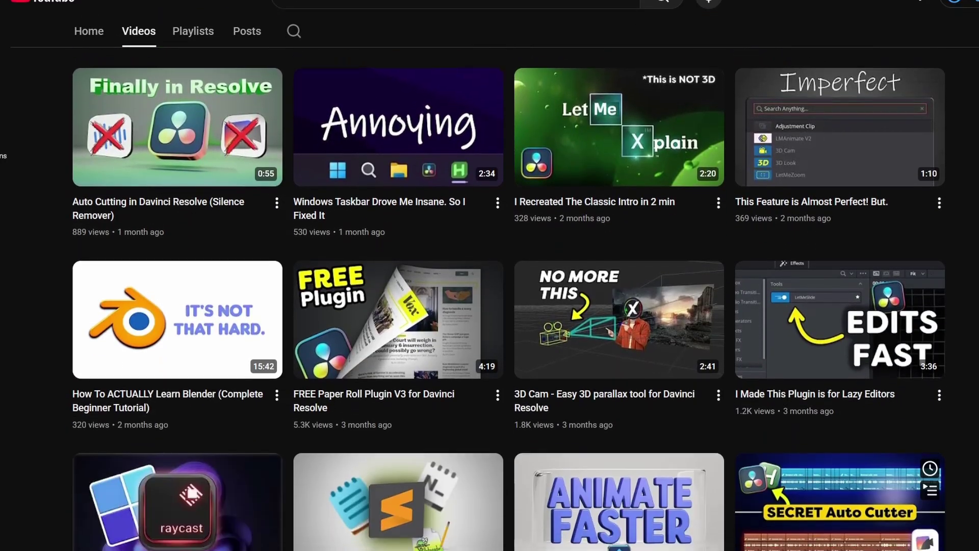
{"action": "scroll", "coordinate": [490, 306], "scroll_direction": "down", "scroll_amount": 3}
{"action": "scroll", "coordinate": [491, 307], "scroll_direction": "down", "scroll_amount": 3}
{"action": "scroll", "coordinate": [490, 306], "scroll_direction": "down", "scroll_amount": 2}
{"action": "scroll", "coordinate": [489, 306], "scroll_direction": "down", "scroll_amount": 2}
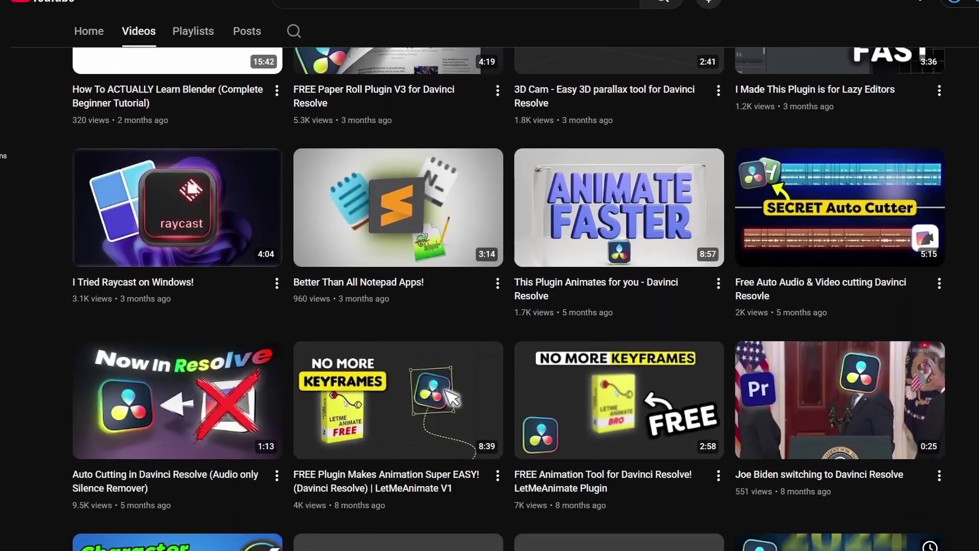
{"action": "scroll", "coordinate": [490, 306], "scroll_direction": "down", "scroll_amount": 2}
{"action": "scroll", "coordinate": [490, 306], "scroll_direction": "down", "scroll_amount": 2}
{"action": "scroll", "coordinate": [490, 307], "scroll_direction": "down", "scroll_amount": 2}
{"action": "scroll", "coordinate": [490, 306], "scroll_direction": "down", "scroll_amount": 2}
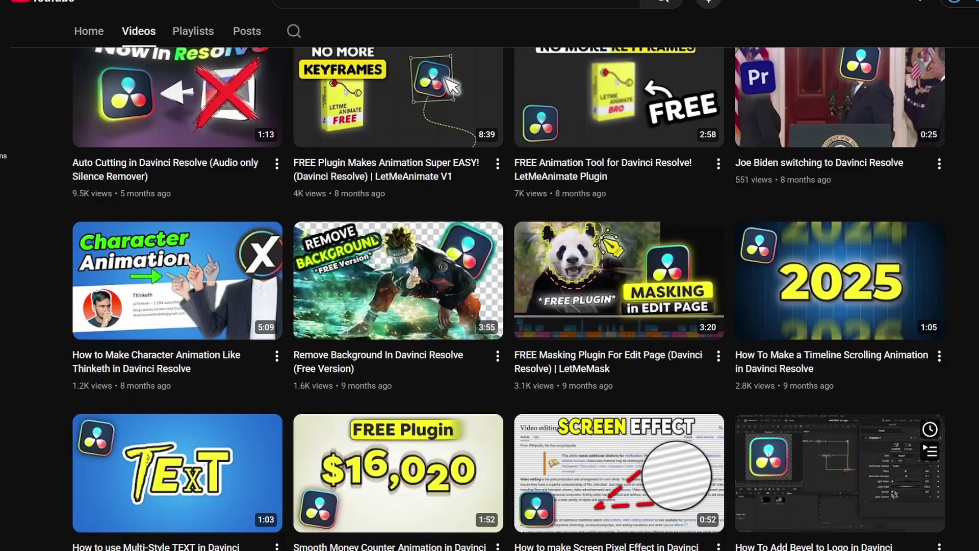
{"action": "scroll", "coordinate": [490, 306], "scroll_direction": "down", "scroll_amount": 2}
{"action": "scroll", "coordinate": [490, 306], "scroll_direction": "down", "scroll_amount": 2}
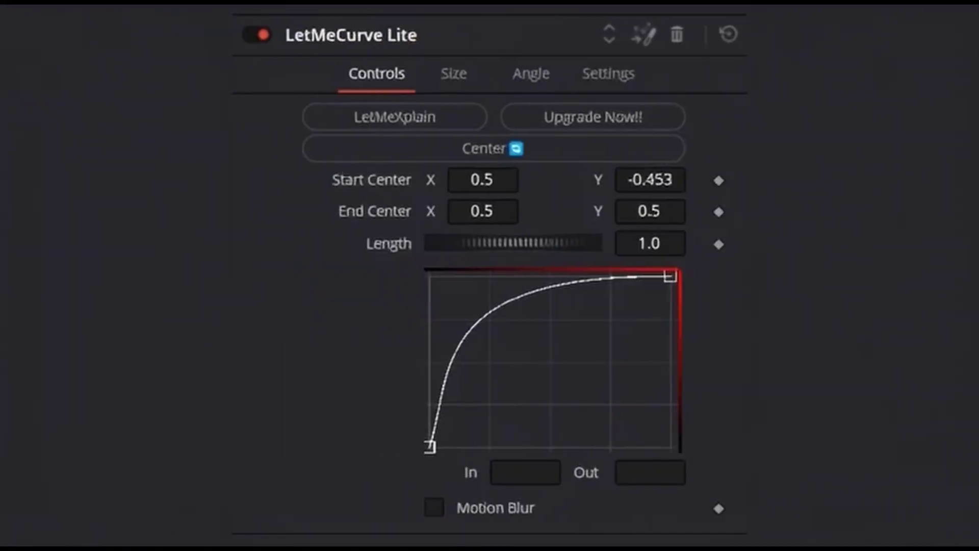